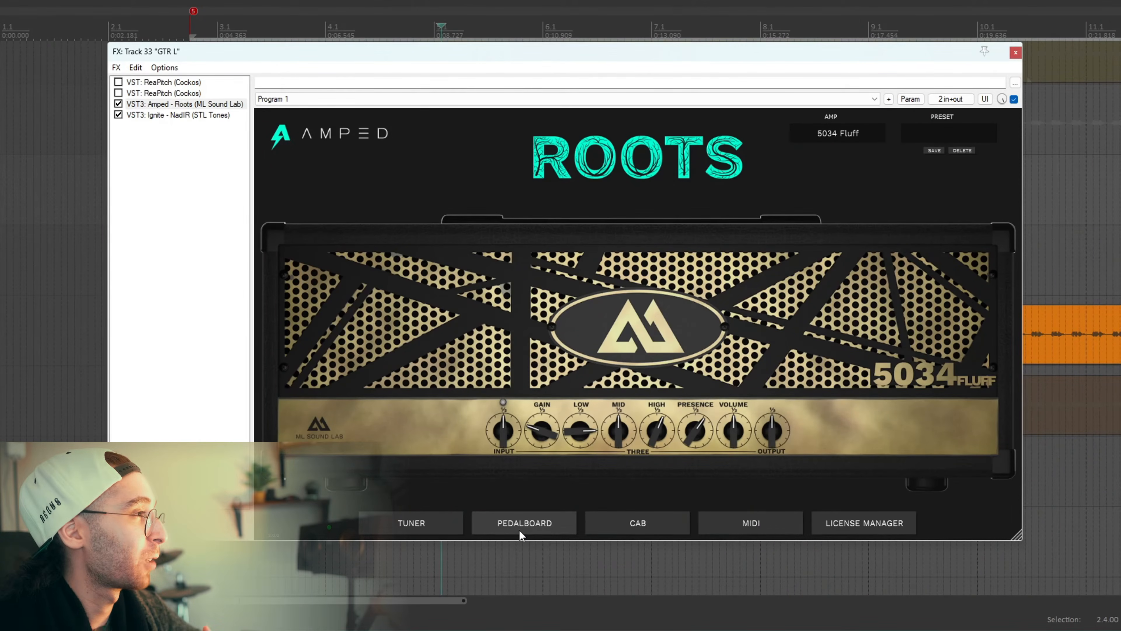
Review the pedalboard and cab sections of Amped Roots on the GTR L track, plus the NadIR cabinet loader.
left_click(519, 531)
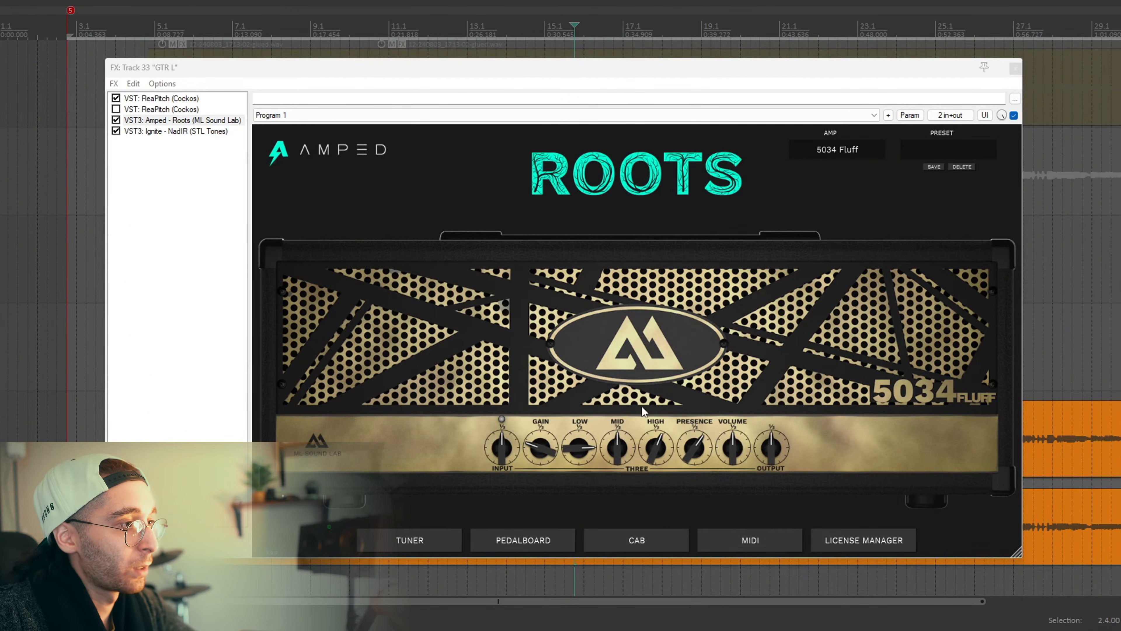
left_click(649, 539)
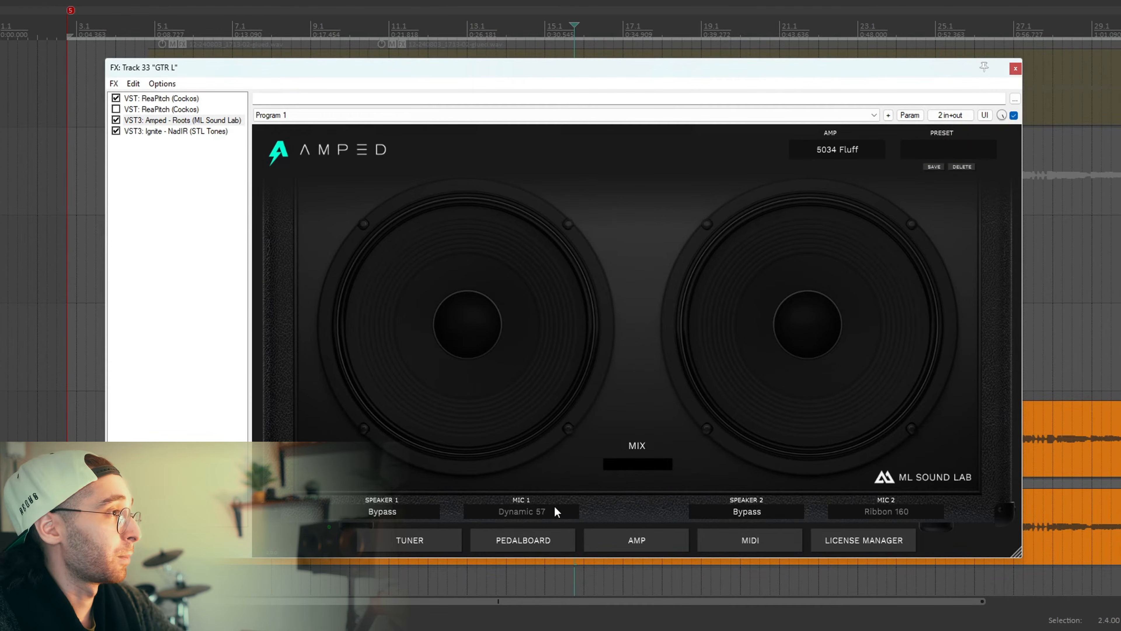
left_click(180, 131)
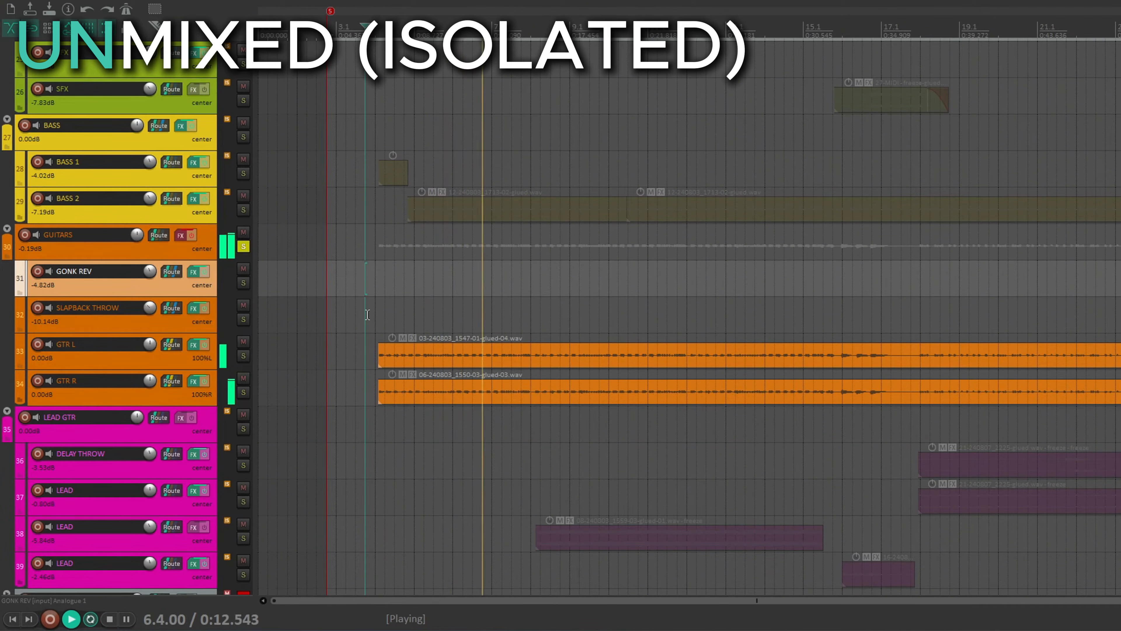
Compare the guitars with the GUITARS folder's effects enabled and bypassed, both isolated and in the full mix.
left_click(193, 235)
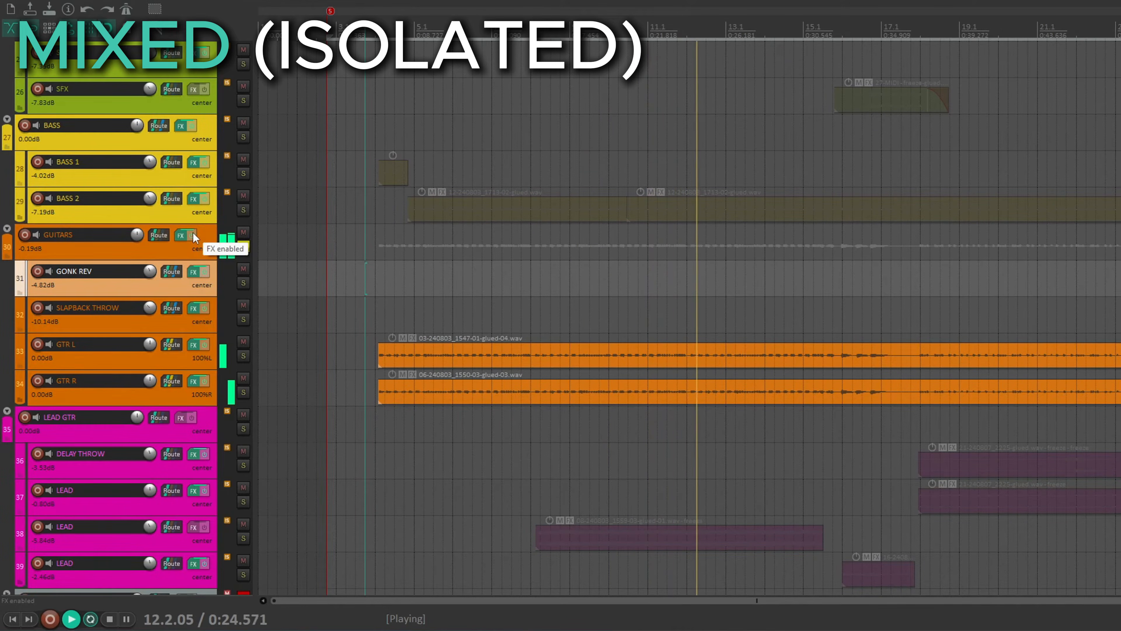
left_click(193, 235)
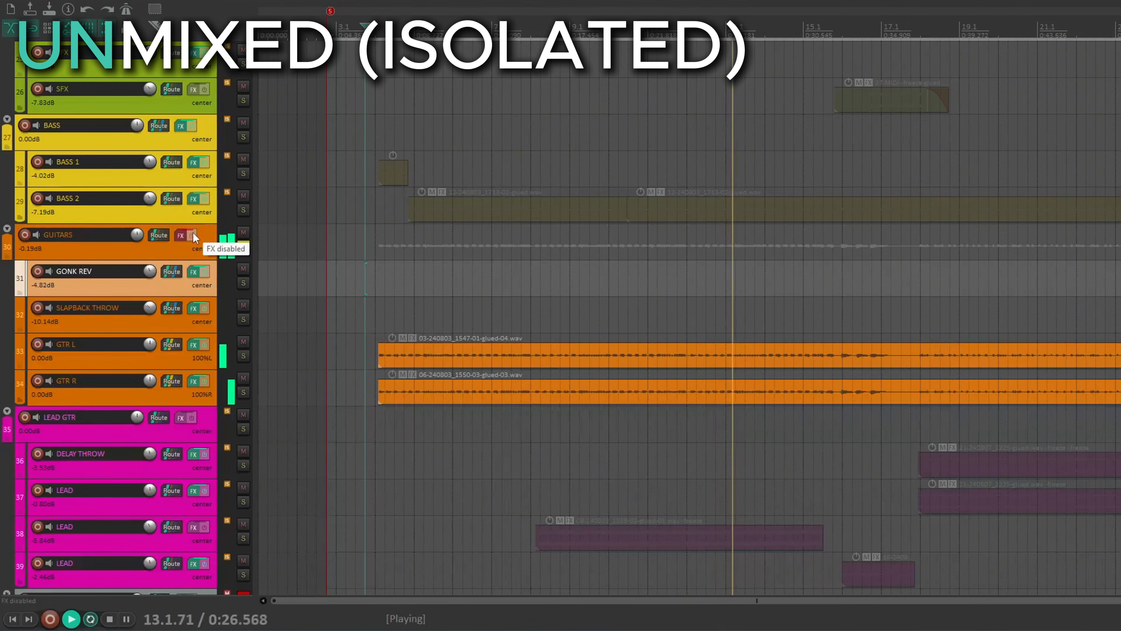
key("space")
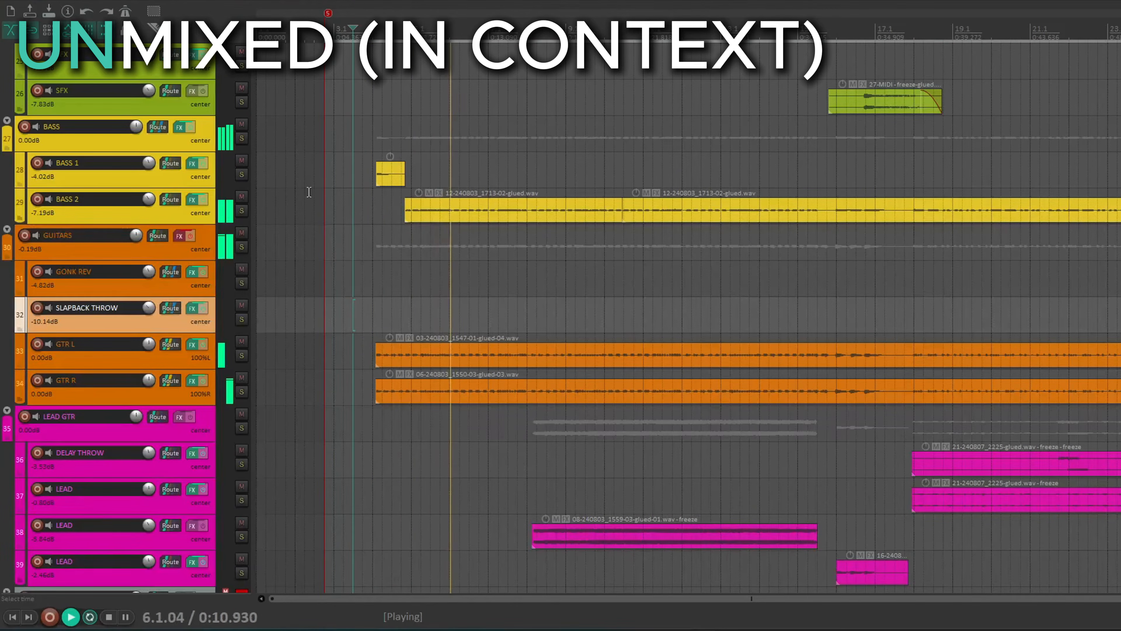
left_click(189, 236)
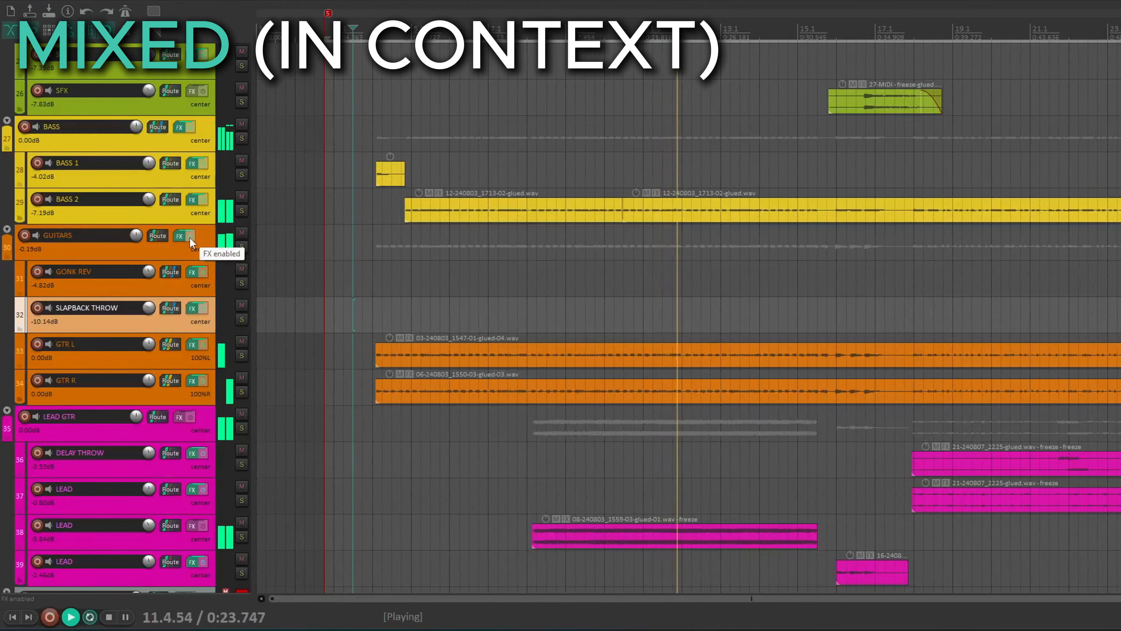
left_click(190, 236)
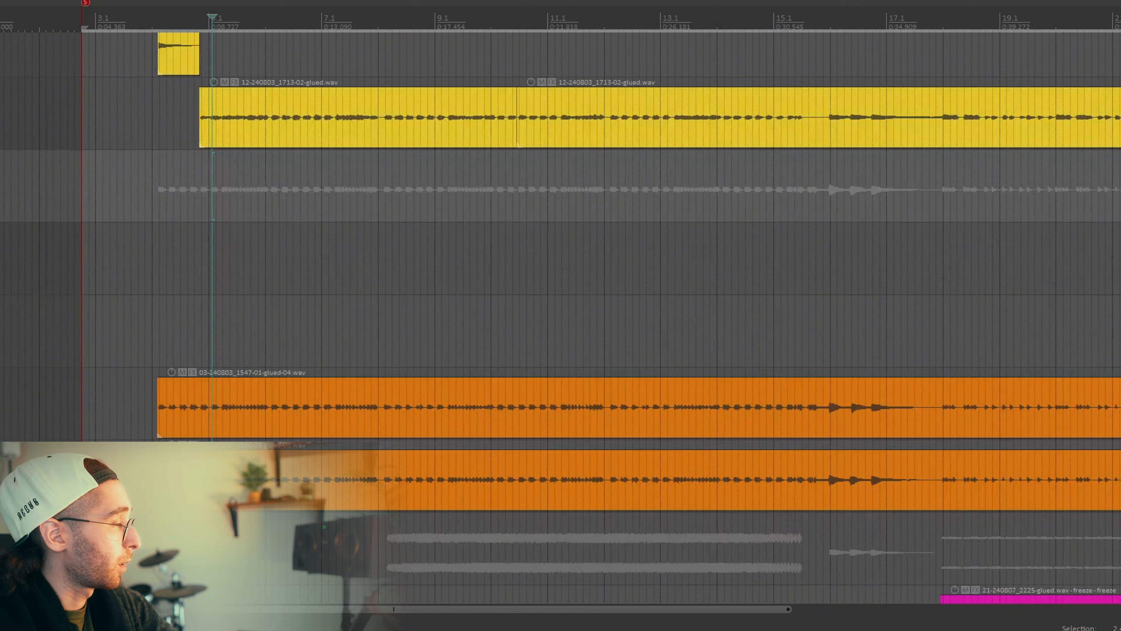
Open the GUITARS folder's effects chain and examine the Fresh Air, ReaXcomp and IVGI2 settings.
left_click(1, 189)
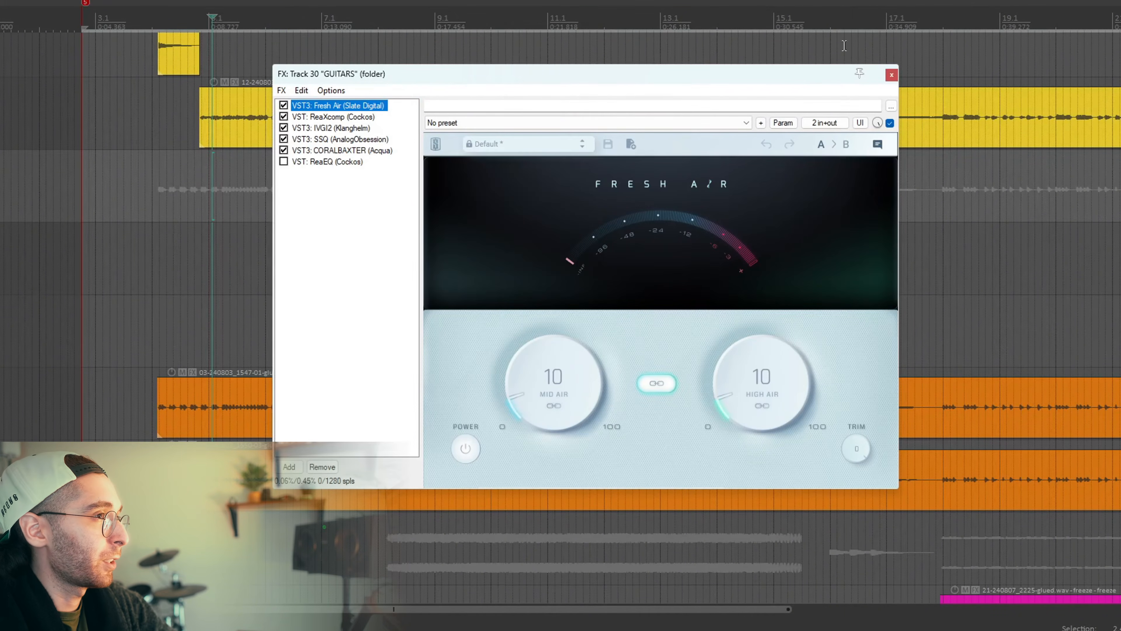
left_click_drag(808, 77, 827, 69)
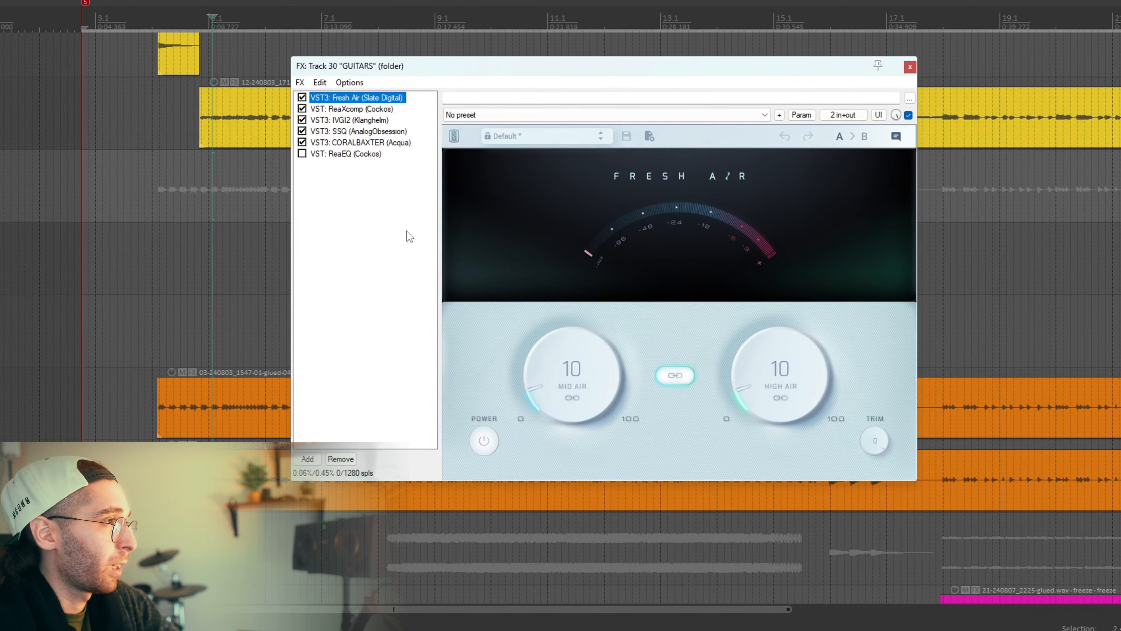
left_click(348, 109)
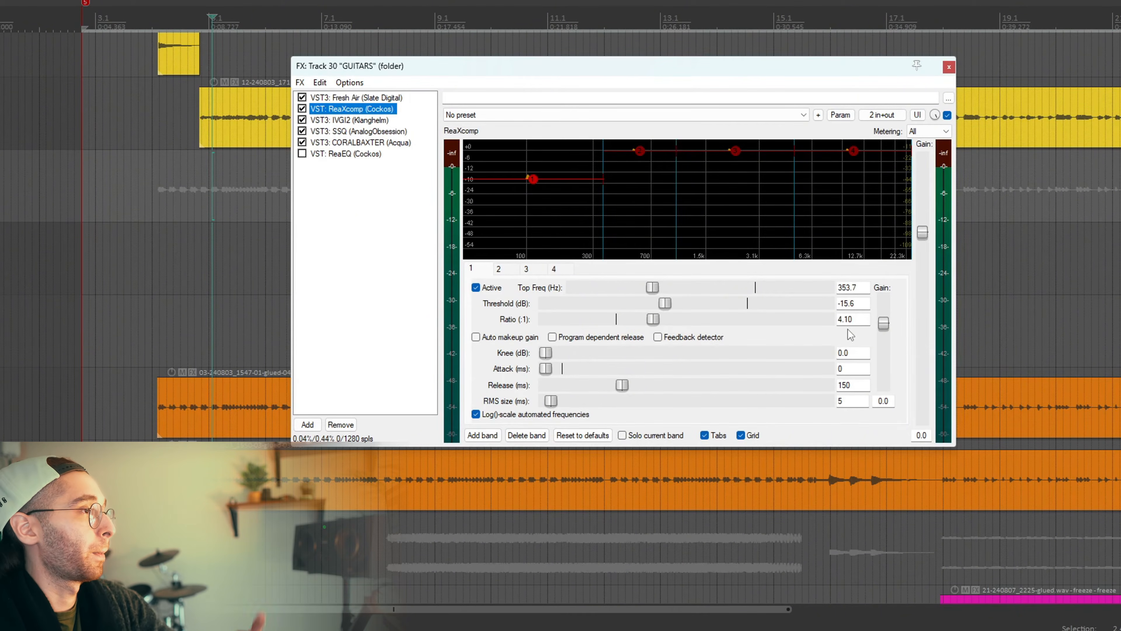
left_click(360, 120)
mouse_move(569, 62)
left_mouse_down()
mouse_move(603, 57)
mouse_move(590, 59)
left_mouse_up()
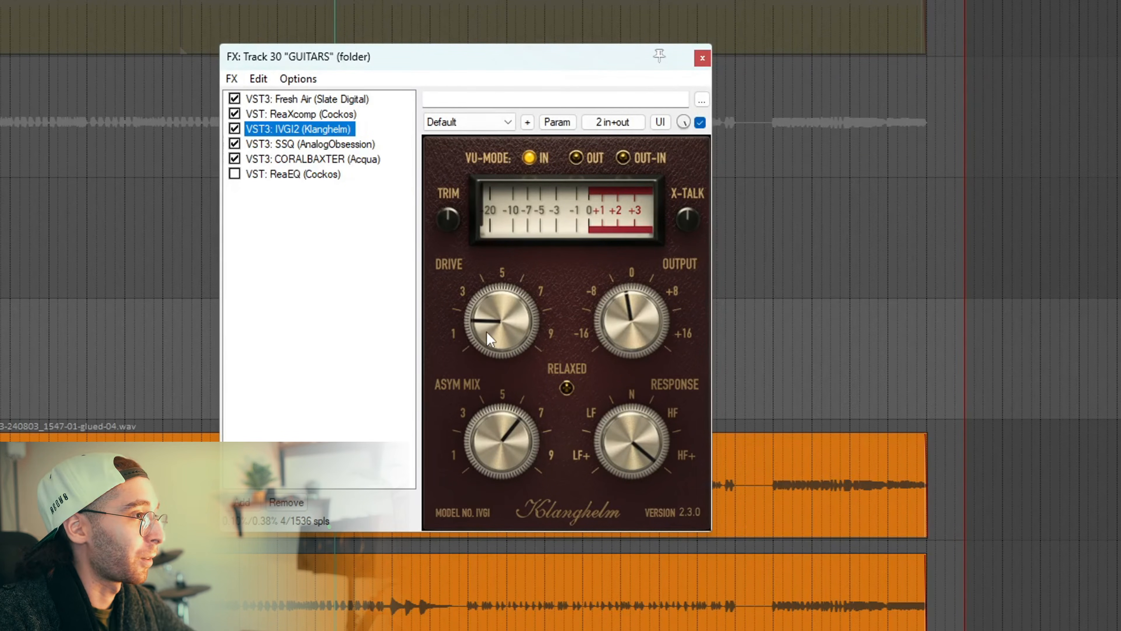
Try the IVGI2 drive turned up past 9, audition the guitars, and undo the drive change.
left_click_drag(490, 340, 645, 161)
left_click(804, 382)
left_click(777, 375)
key("space")
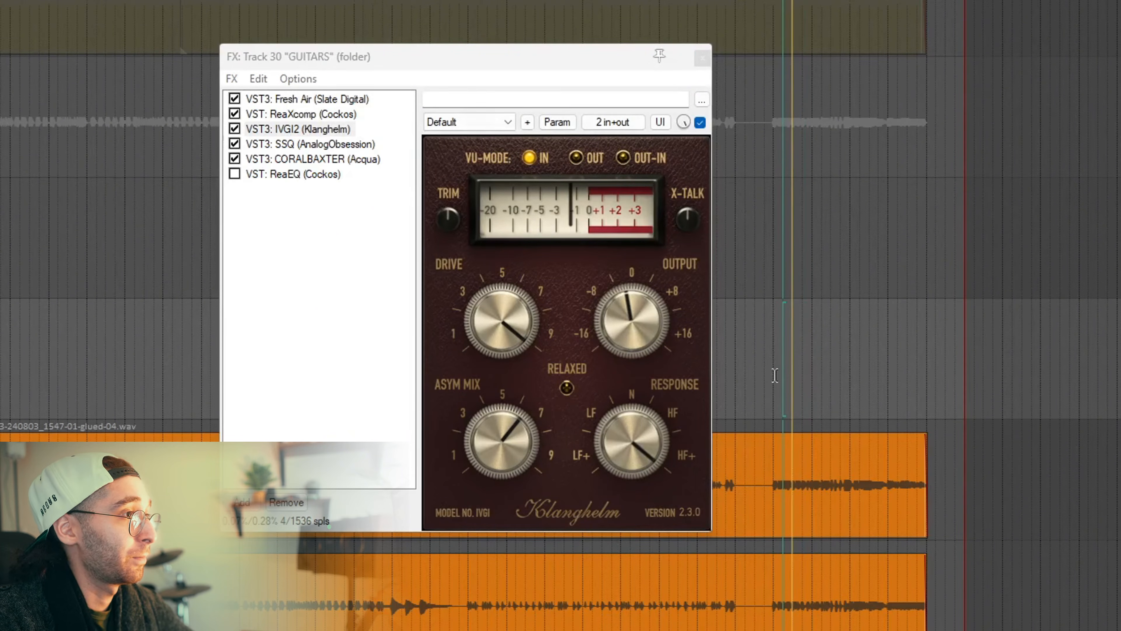
key("space")
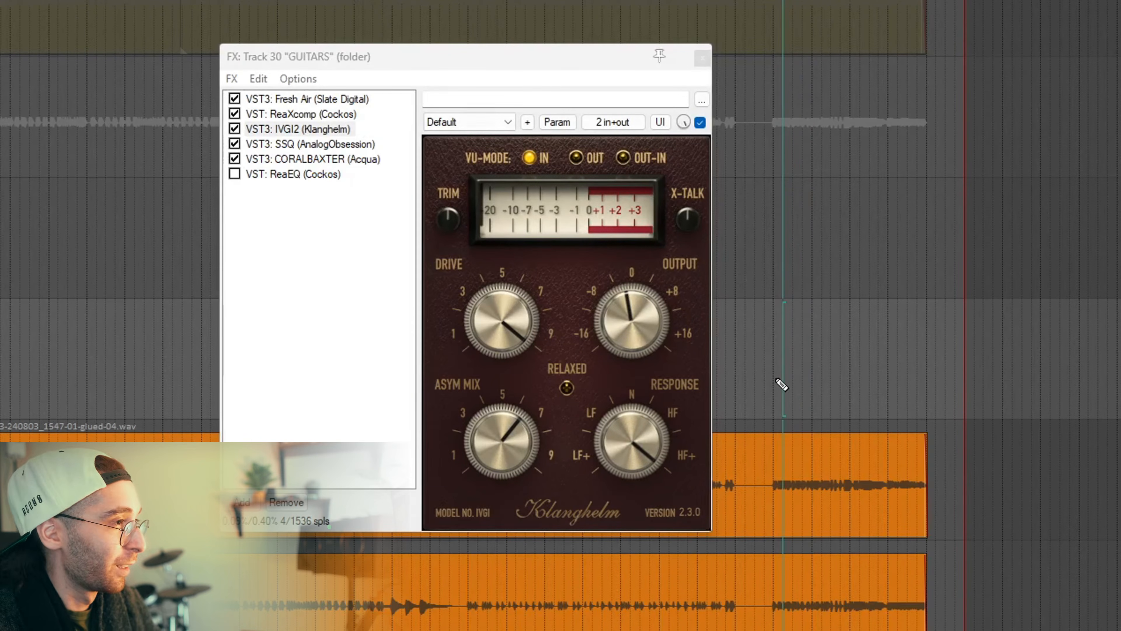
key("ctrl+z")
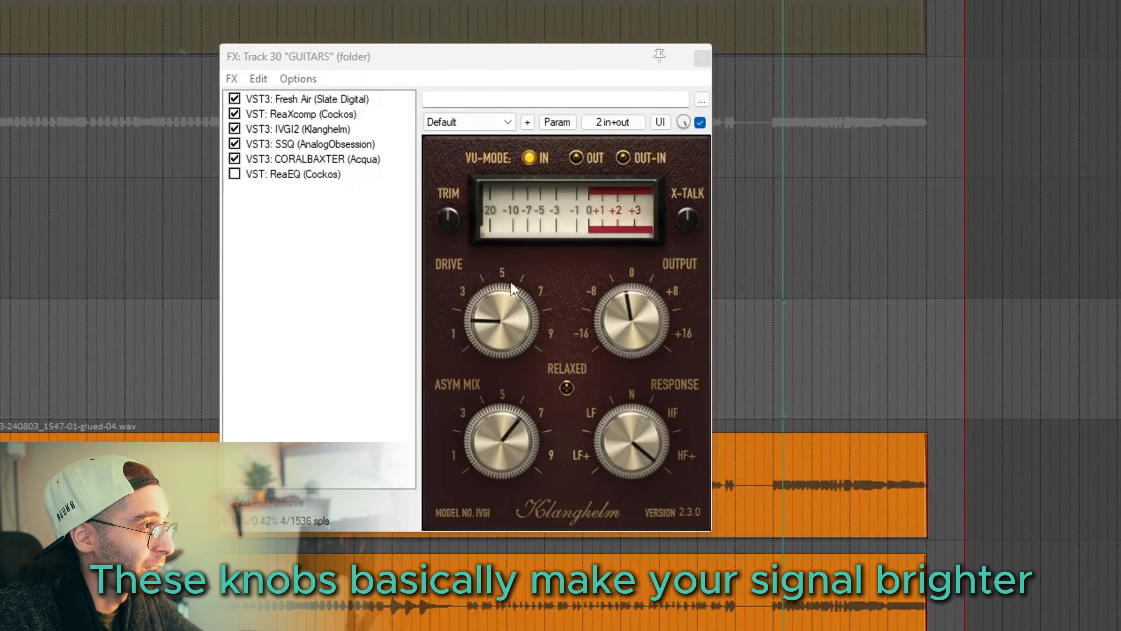
Examine the low-mid band of the SSQ equalizer and the high-frequency gain of CORALBAXTER in the GUITARS chain.
left_click(291, 145)
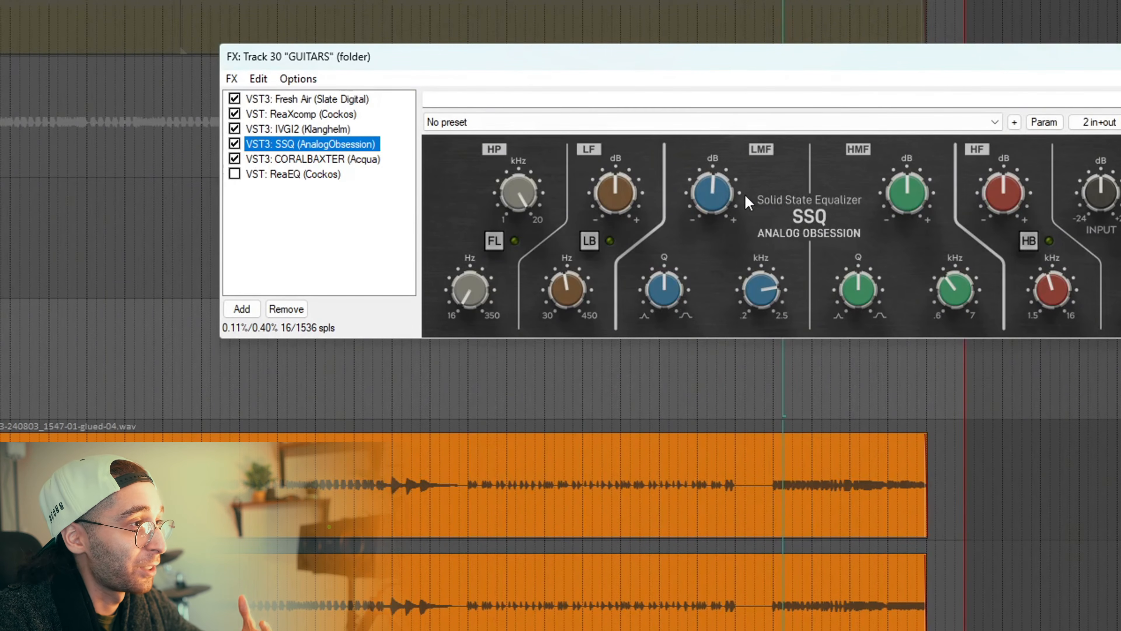
left_click(727, 204)
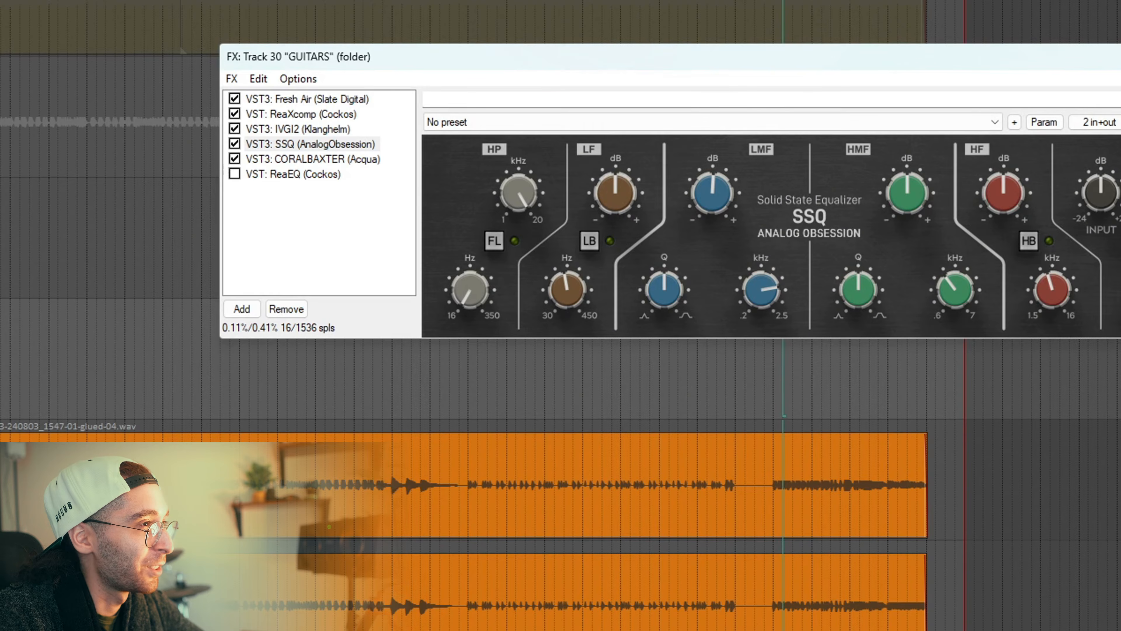
mouse_move(714, 196)
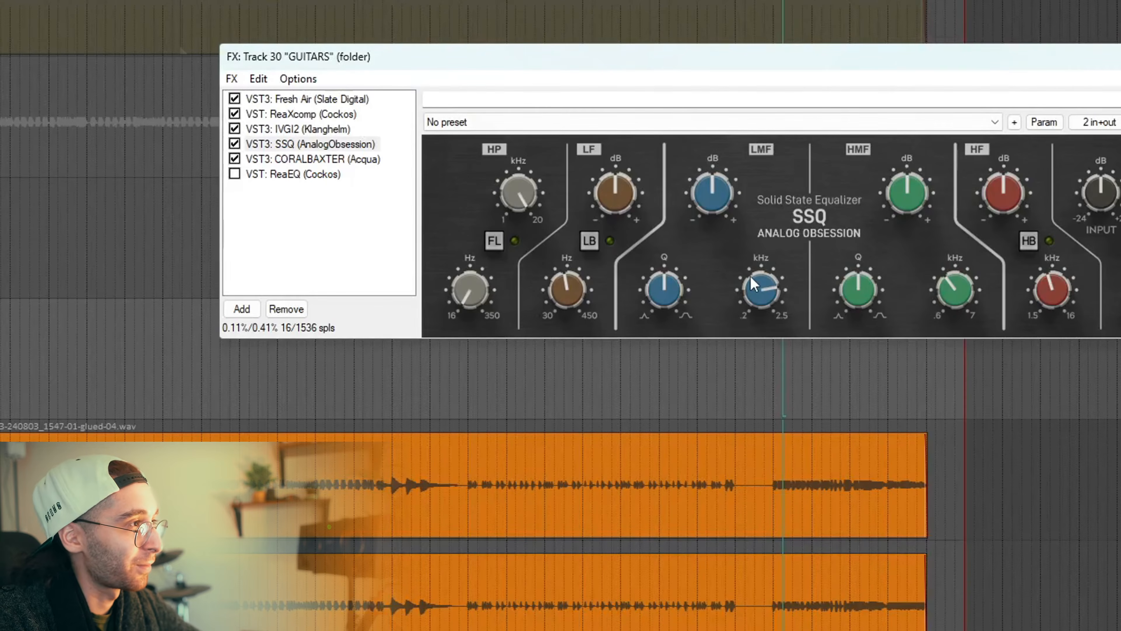
left_click(300, 160)
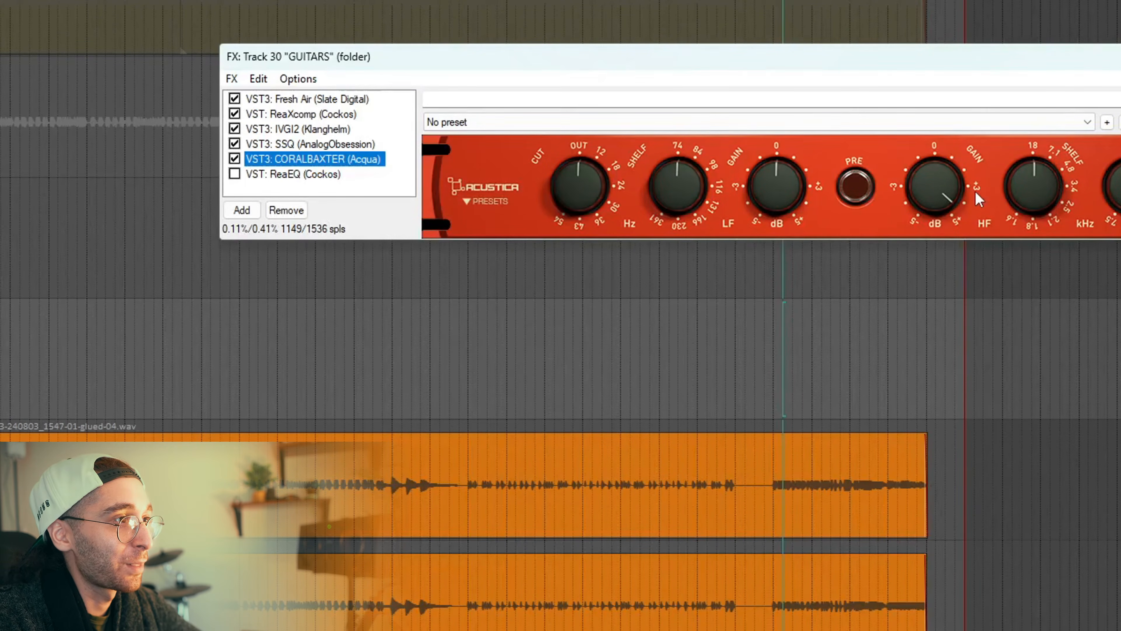
left_click_drag(1029, 71, 850, 124)
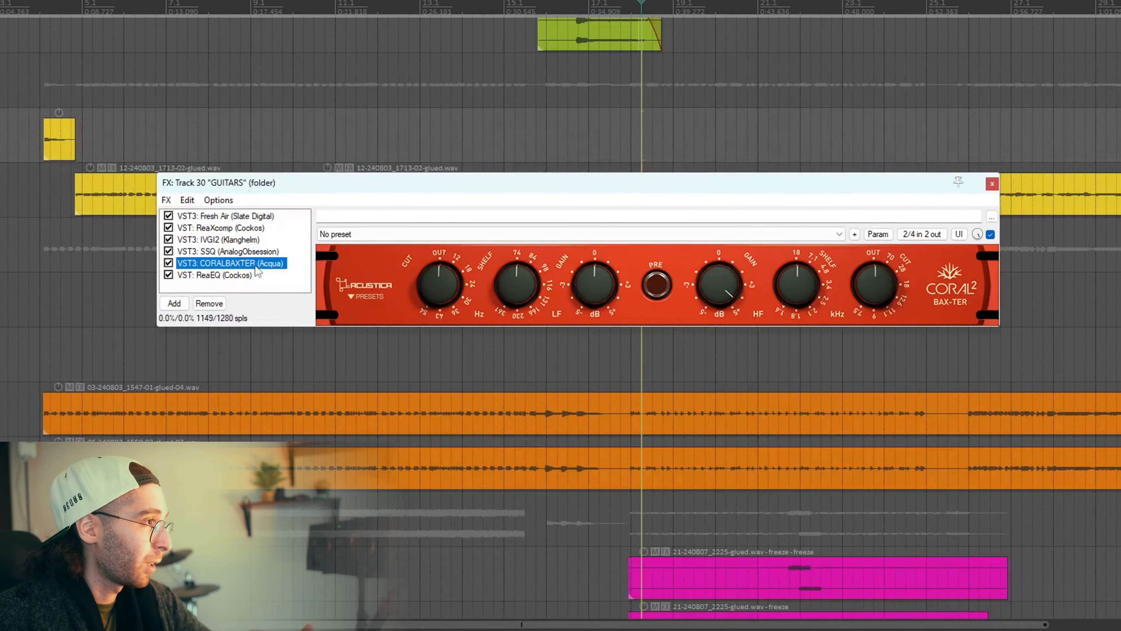
Open ReaEQ in the GUITARS chain to view its high shelf, and move its window clear of the timeline.
left_click(232, 276)
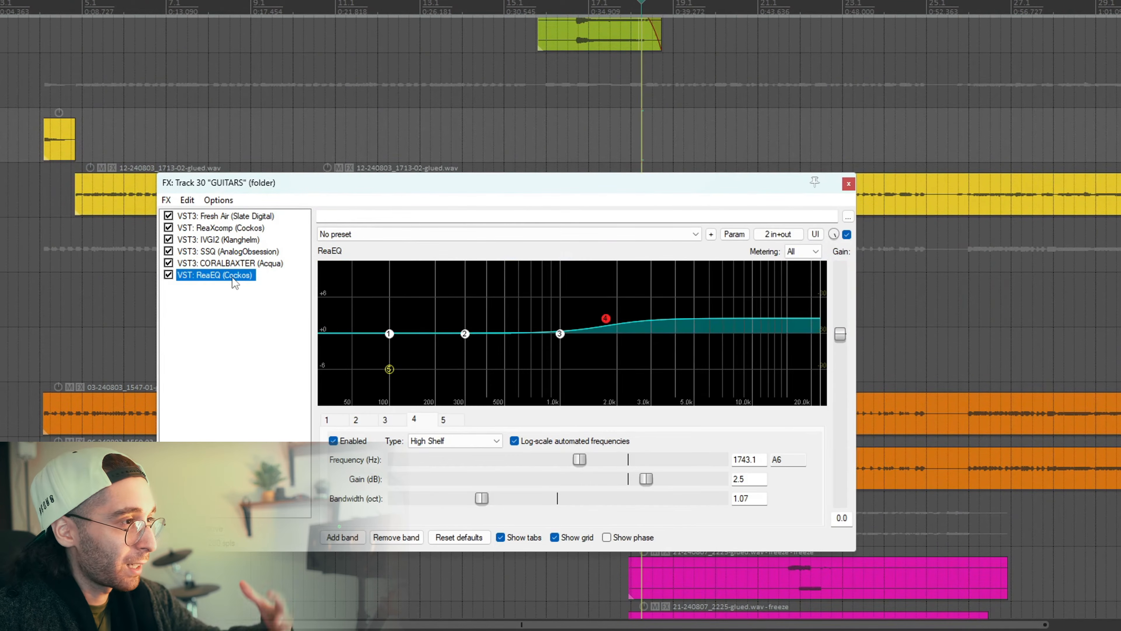
left_click(2, 244)
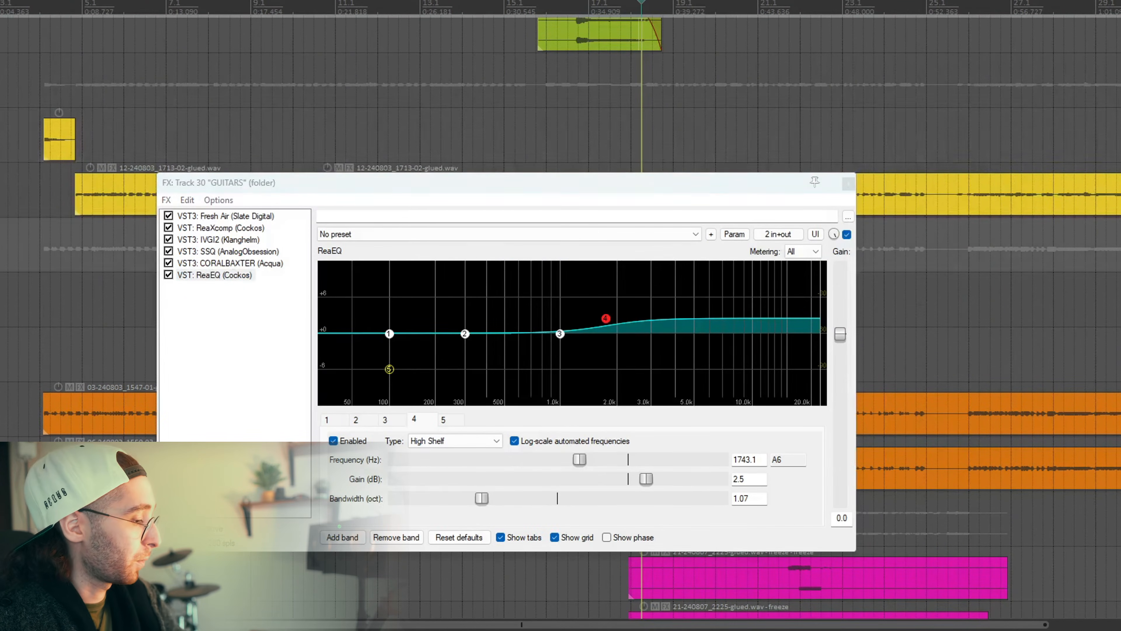
left_click_drag(620, 187, 231, 192)
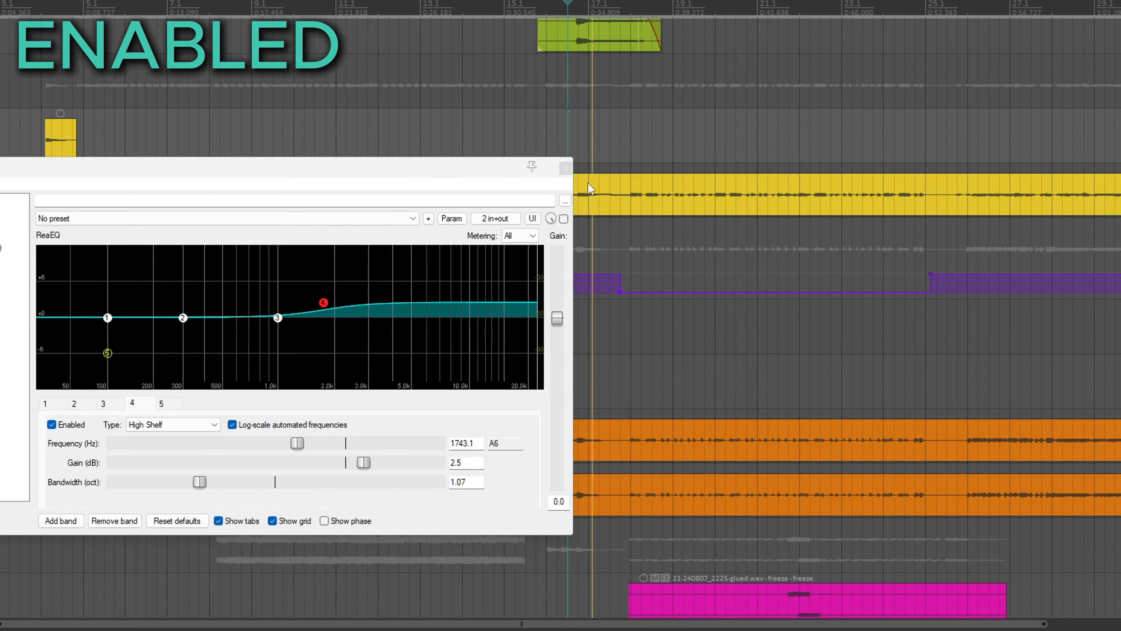
Compare the guitars with ReaEQ enabled and bypassed by switching its Bypass envelope between both states during playback.
left_click(564, 218)
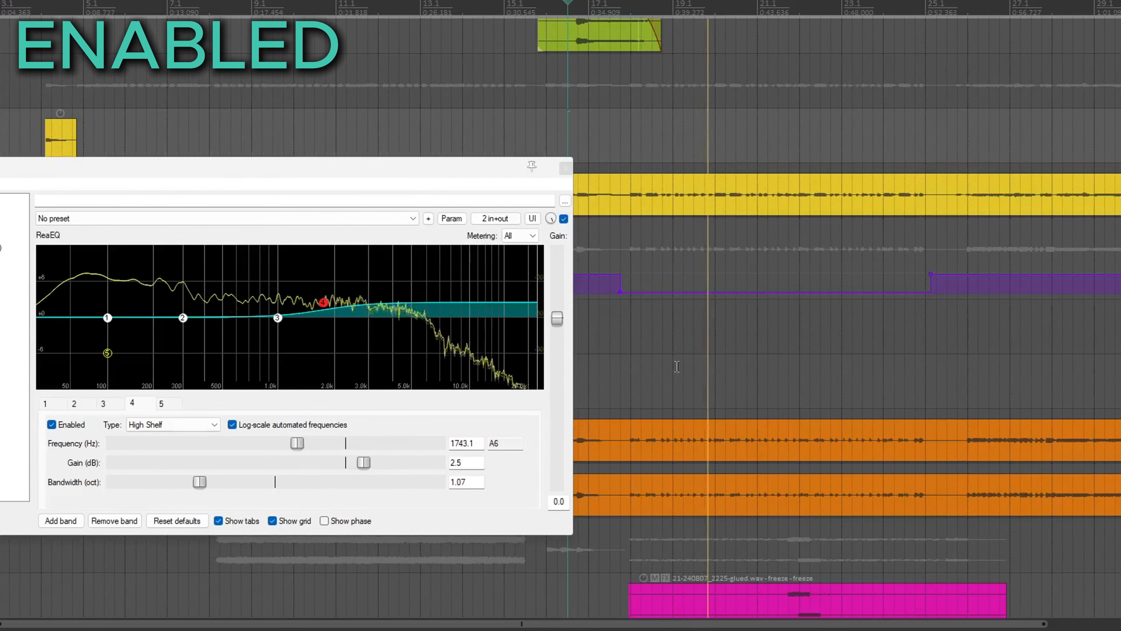
left_click_drag(757, 291, 756, 223)
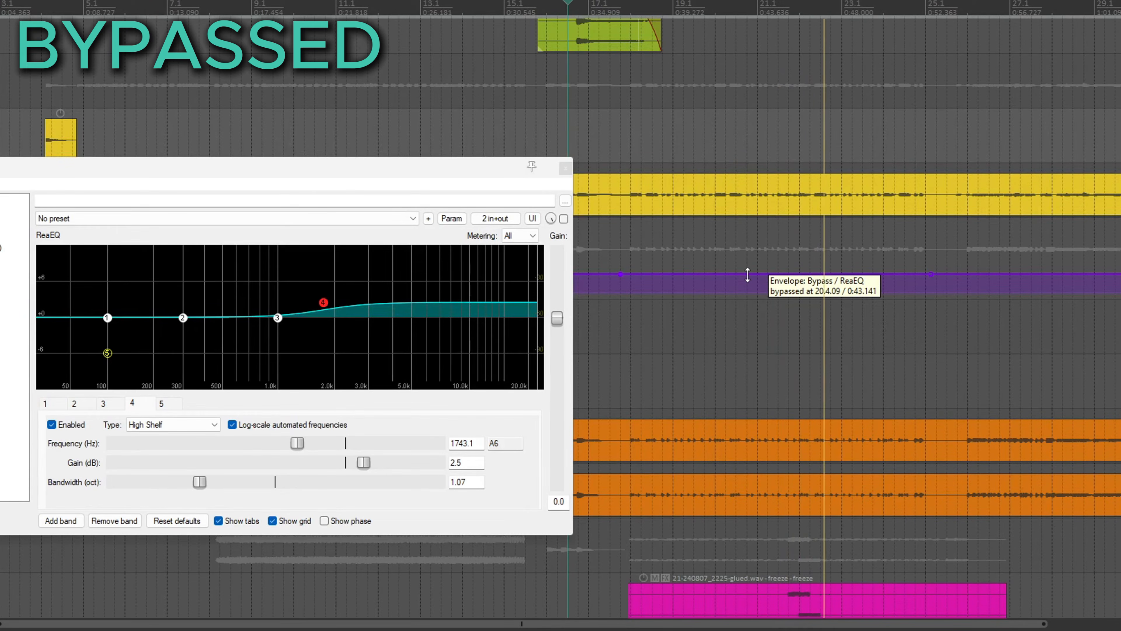
left_click_drag(747, 275, 745, 370)
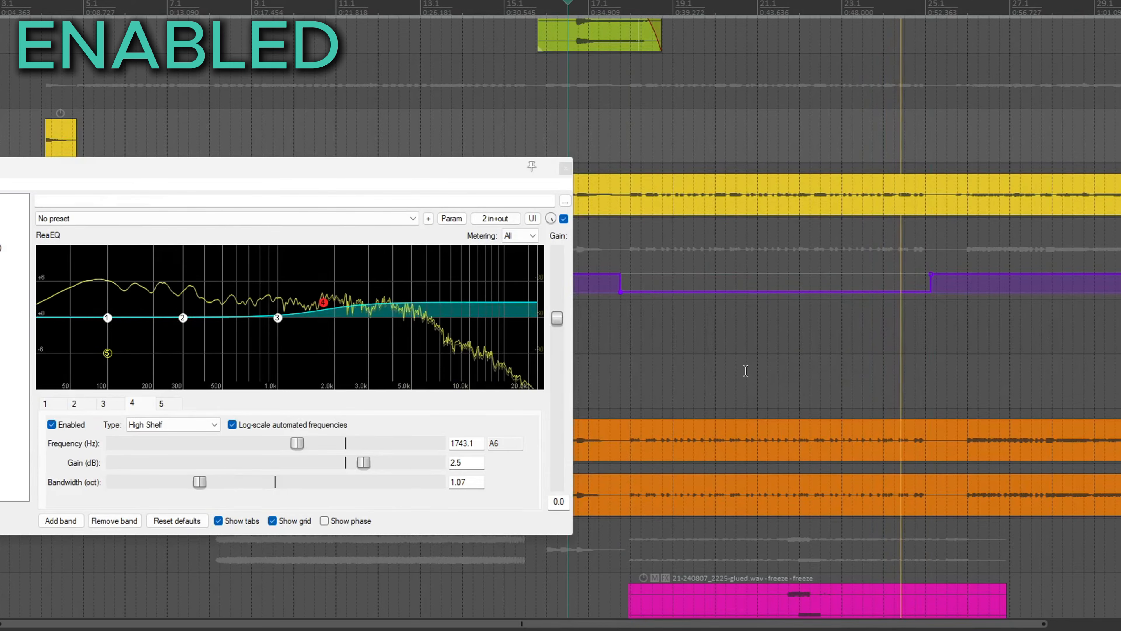
left_click(631, 289)
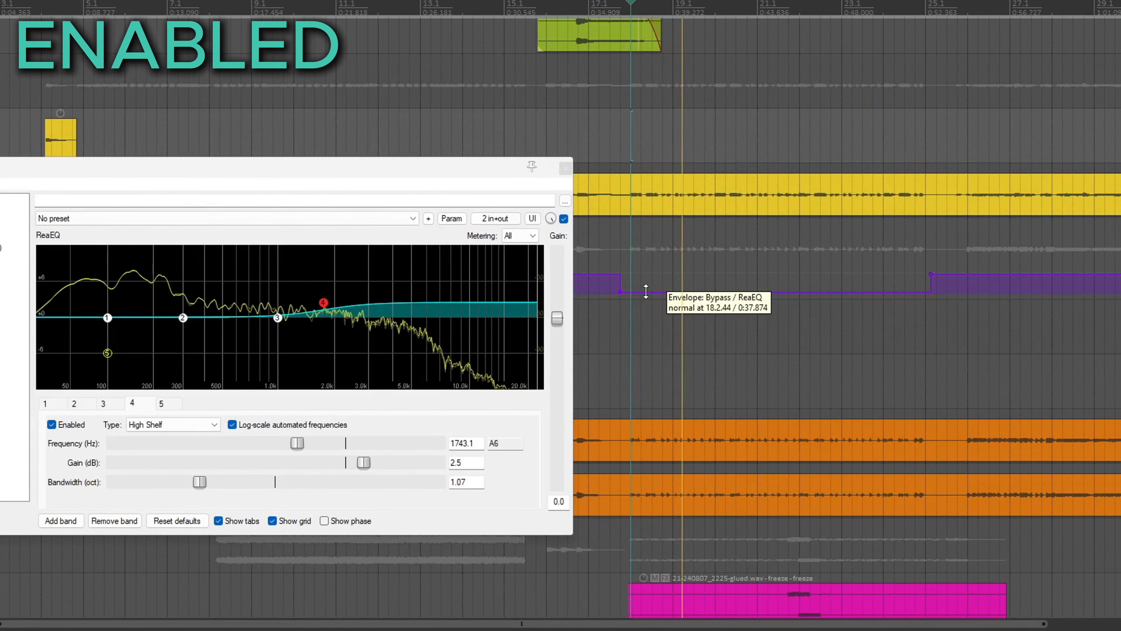
left_click(645, 292)
left_click_drag(646, 291, 668, 230)
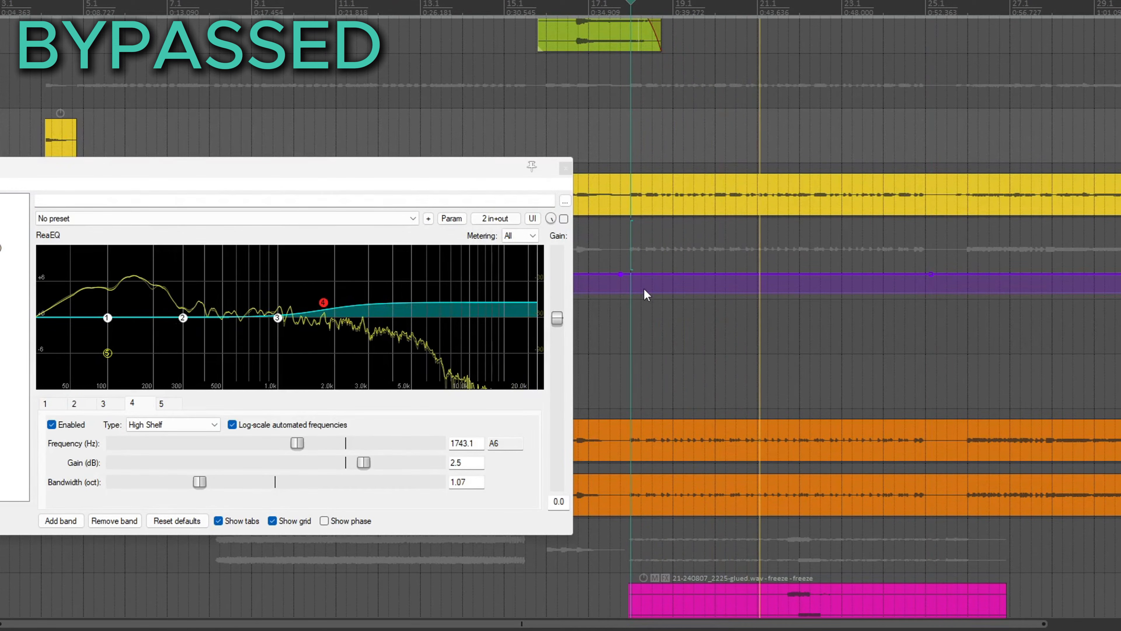
left_click(665, 275)
left_click_drag(665, 275, 657, 362)
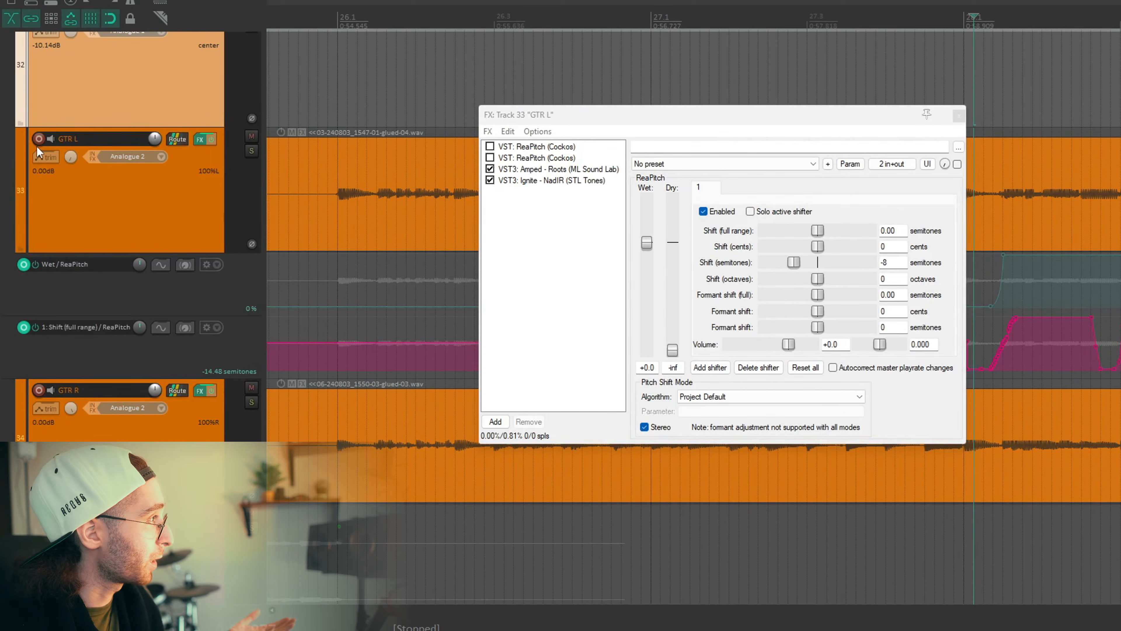
Open the GTR L track's envelope list and filter it by "reapit".
left_click(40, 158)
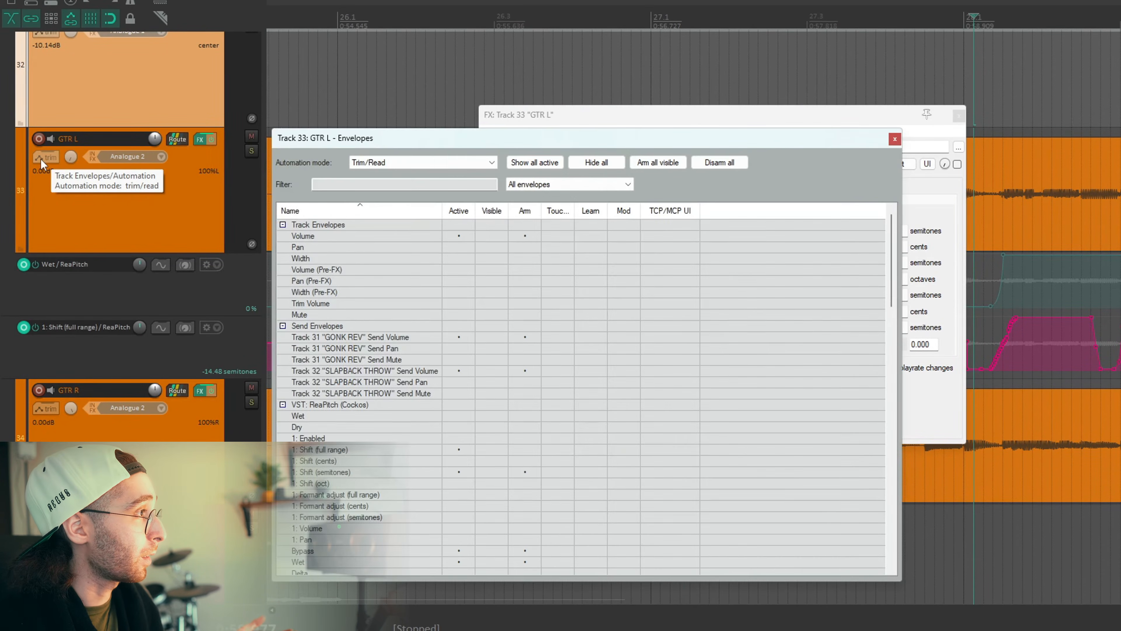
left_click(361, 186)
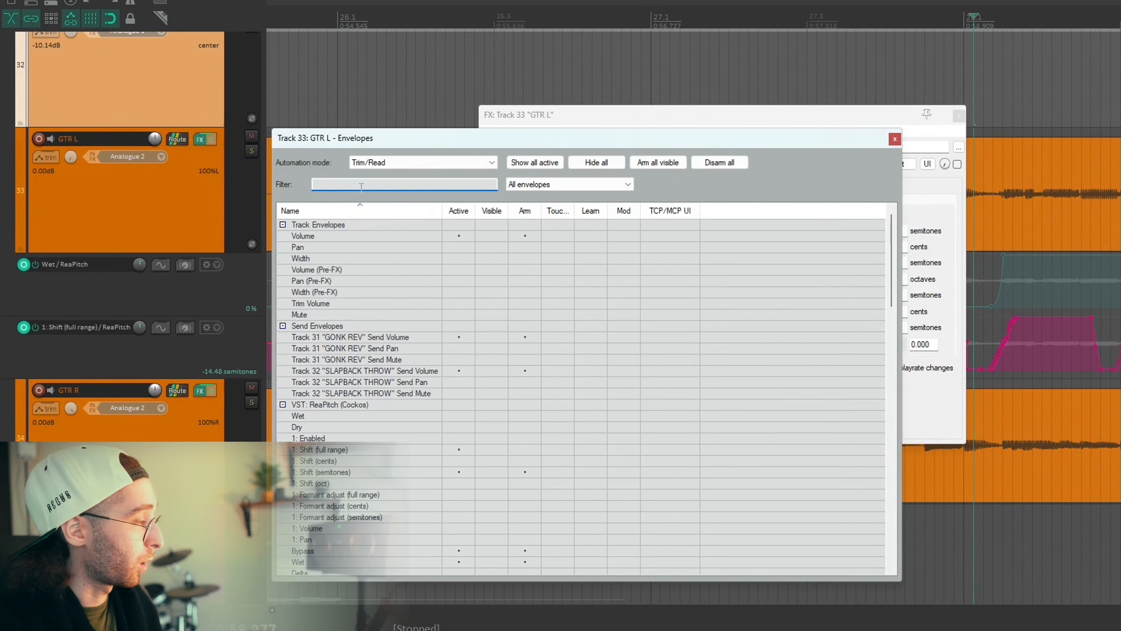
type("rea")
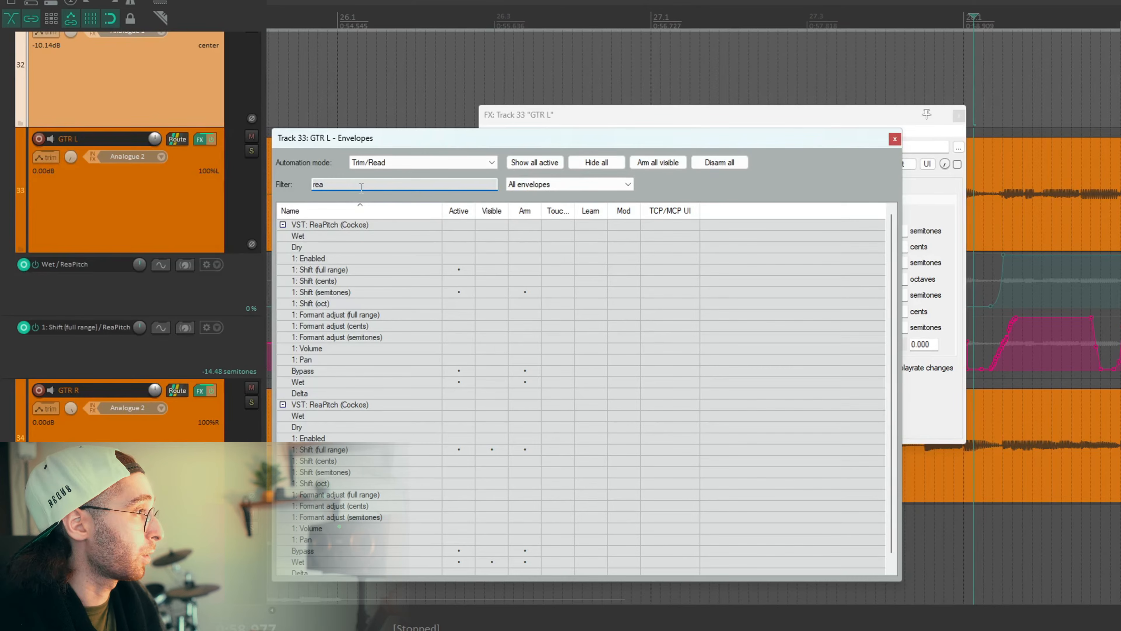
type("pit")
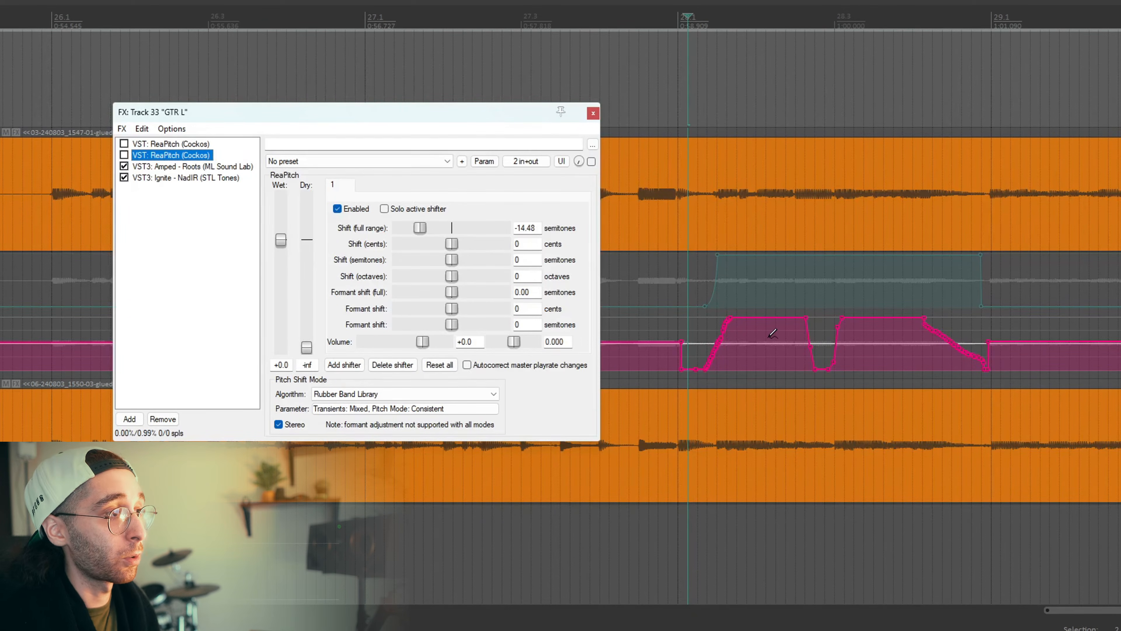
Try drawing a freehand curve over GTR L's ReaPitch full-range shift envelope from bar 28 past bar 29, and undo it.
mouse_move(773, 333)
left_mouse_down()
mouse_move(834, 358)
mouse_move(1024, 350)
left_mouse_up()
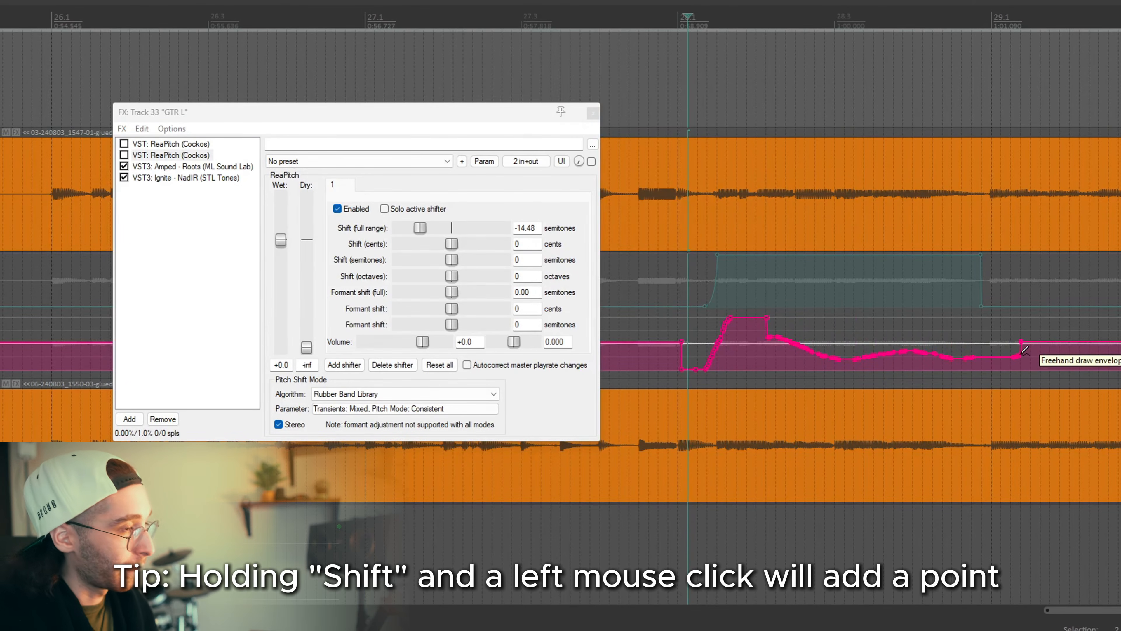
key("ctrl+z")
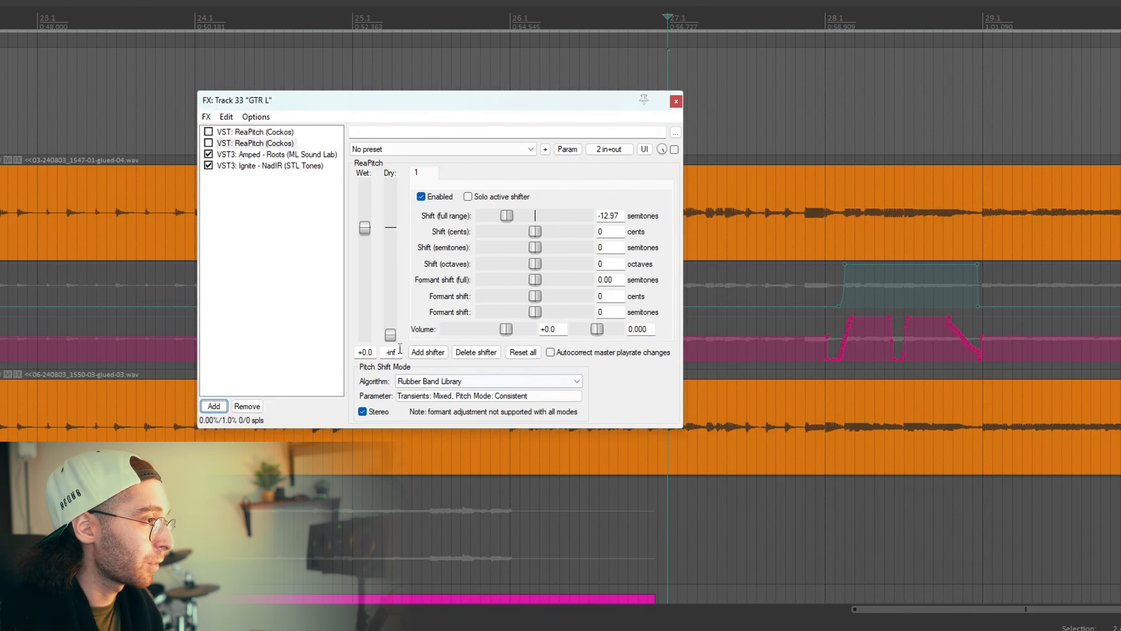
Examine the pitch shift parameter and the available algorithms for ReaPitch on GTR L.
left_click(400, 396)
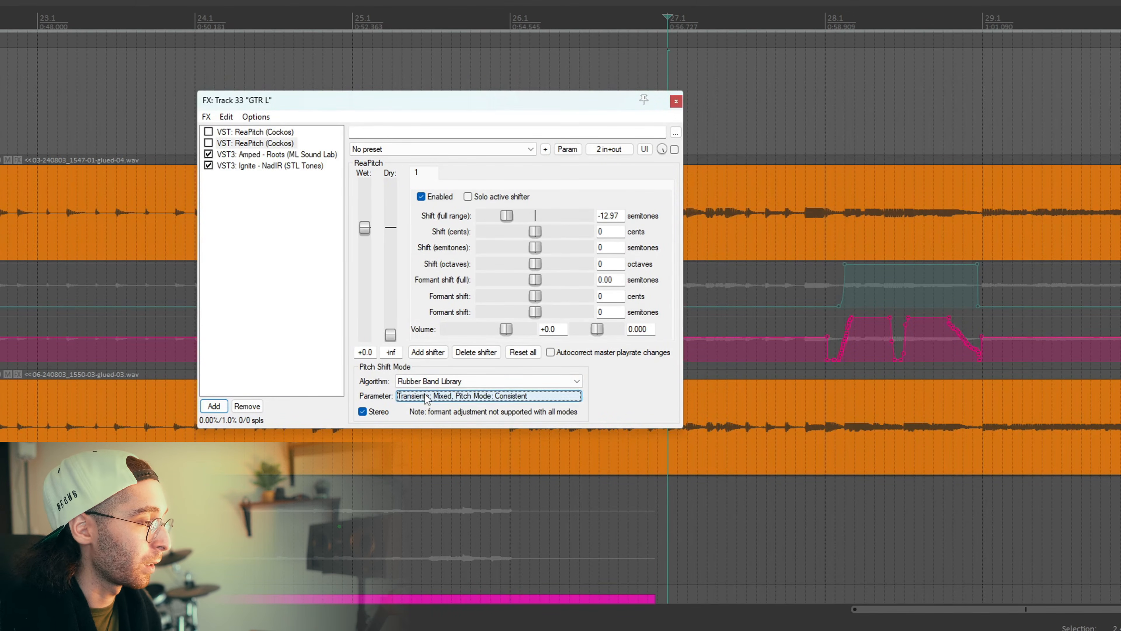
left_click(524, 382)
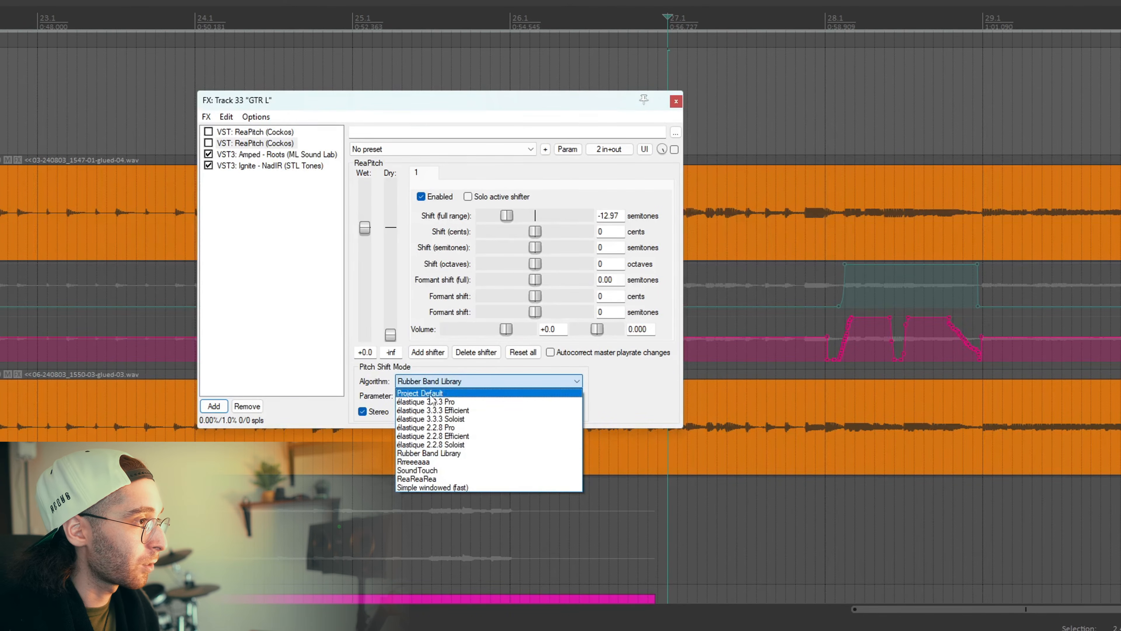
left_click(450, 393)
left_click(450, 394)
mouse_move(464, 458)
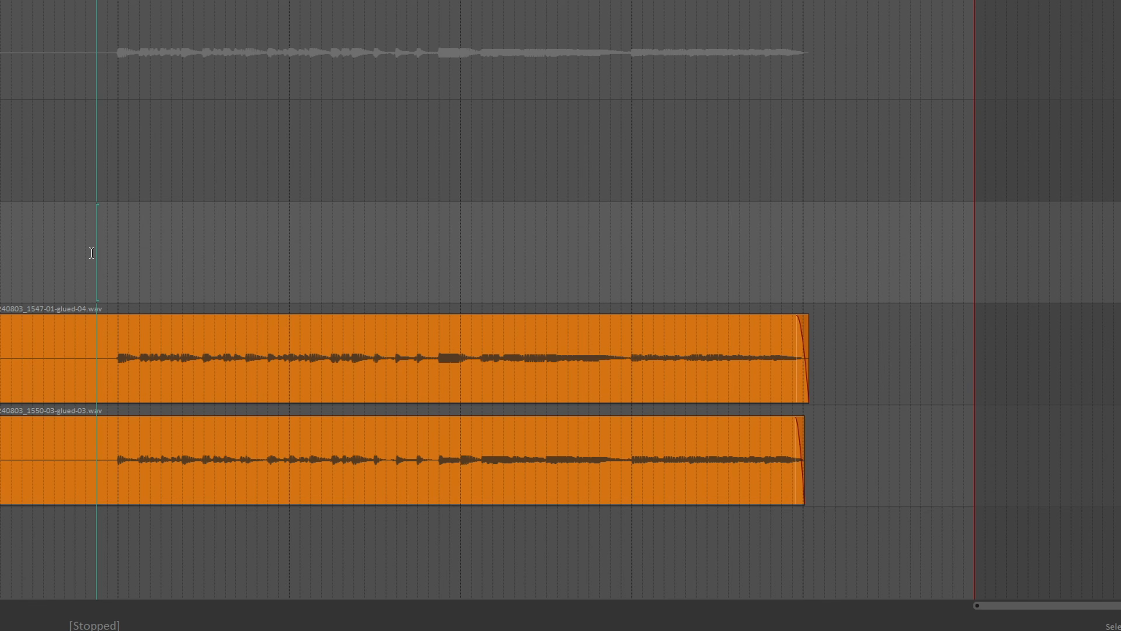
Play the left and right guitar tracks from just before bar 26.
key("space")
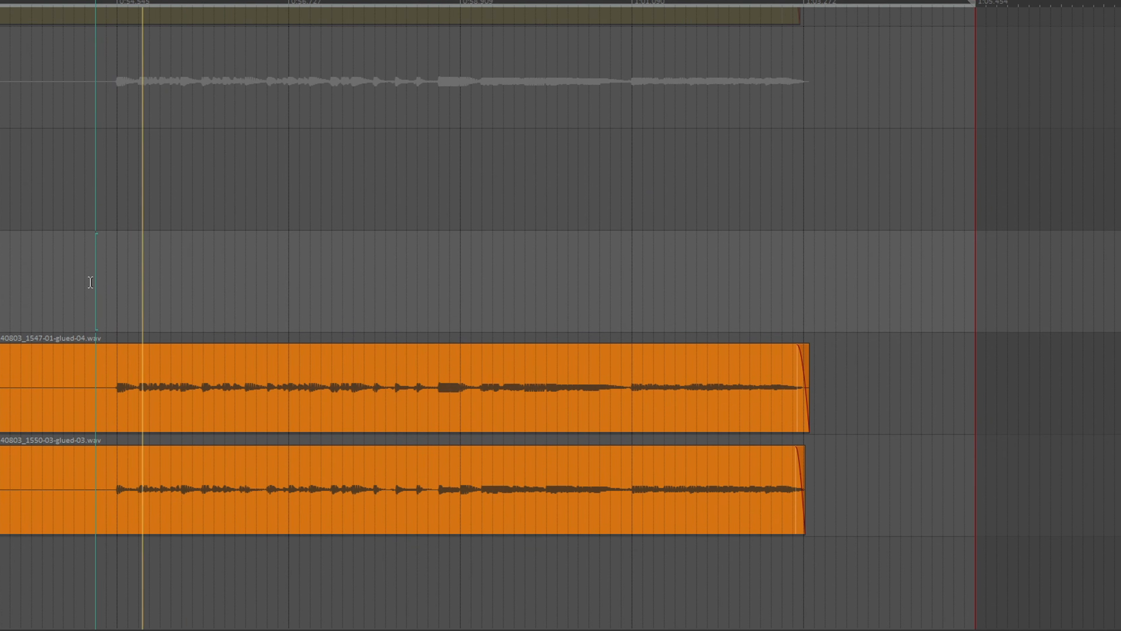